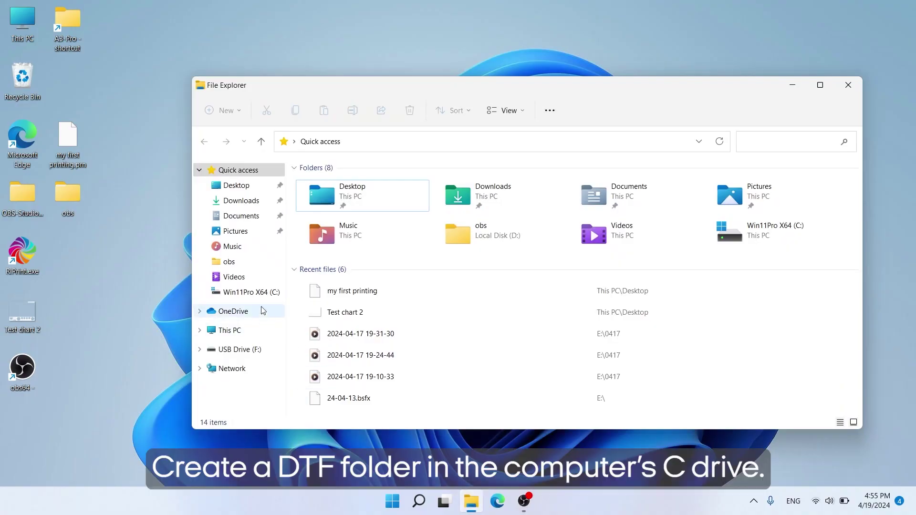
Create a folder named DTF in the Win11Pro X64 (C:) drive
click(254, 298)
right_click(631, 232)
click(740, 319)
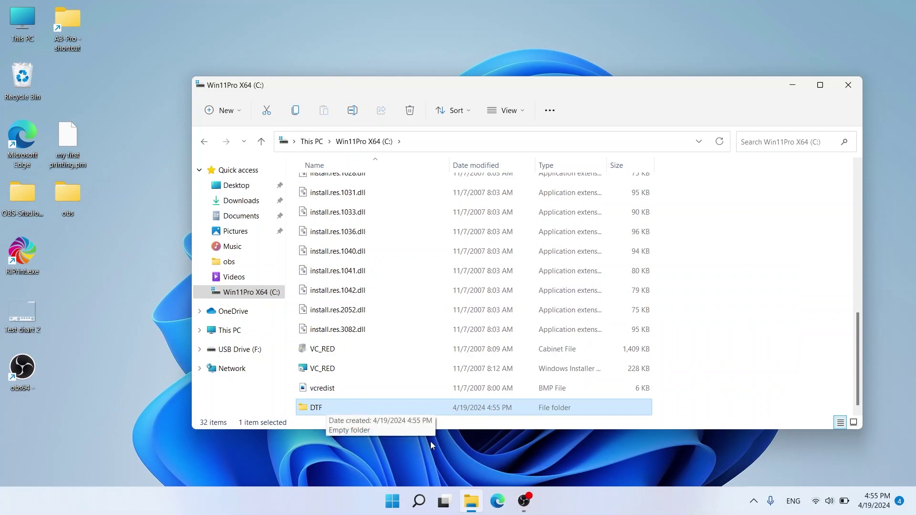
Add the C:\DTF folder to the virus protection exclusions in Windows Security, then close Windows Security
click(419, 501)
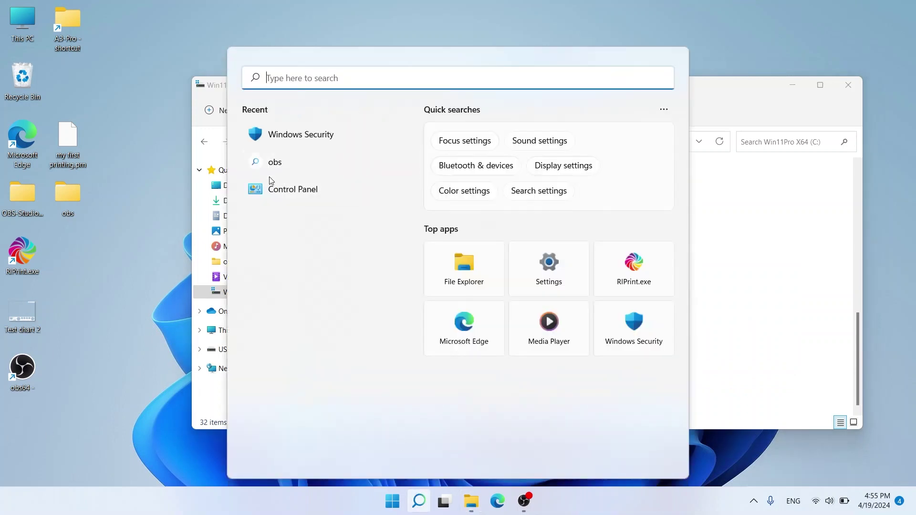
click(275, 136)
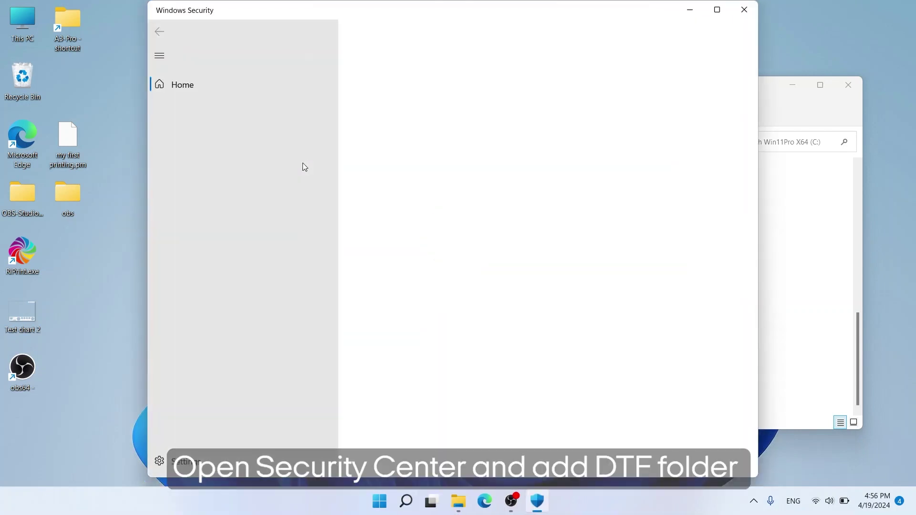
click(403, 184)
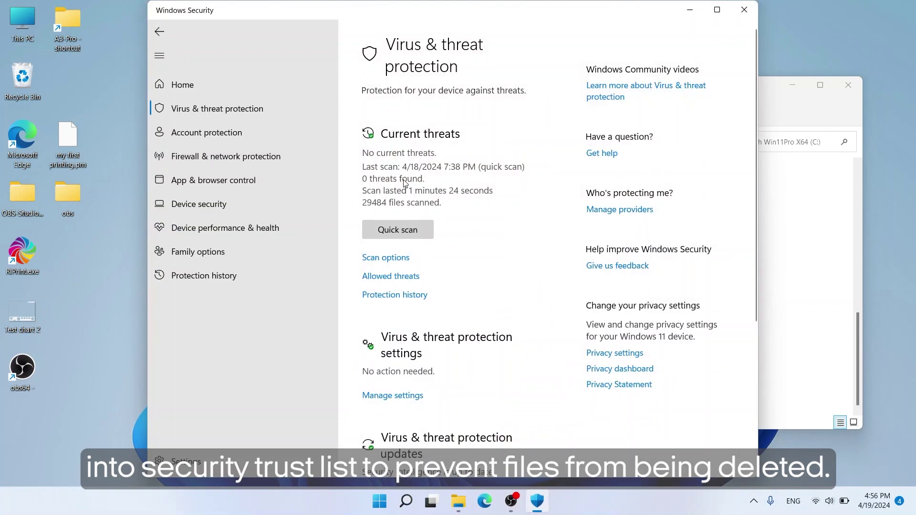
click(392, 397)
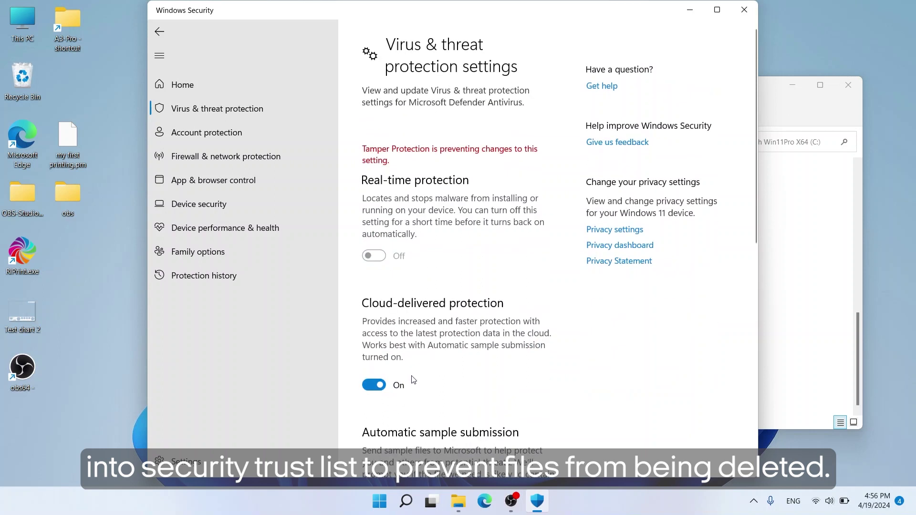
scroll(410, 367, down, 10)
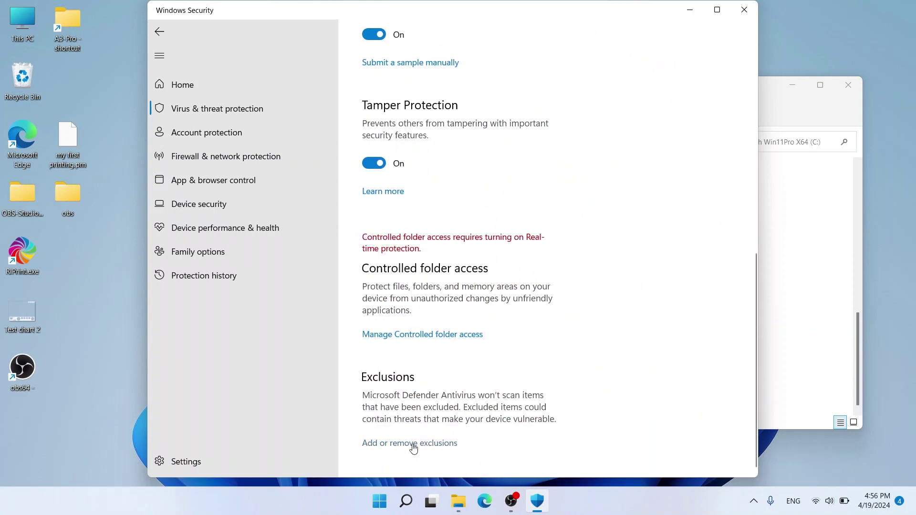
click(413, 446)
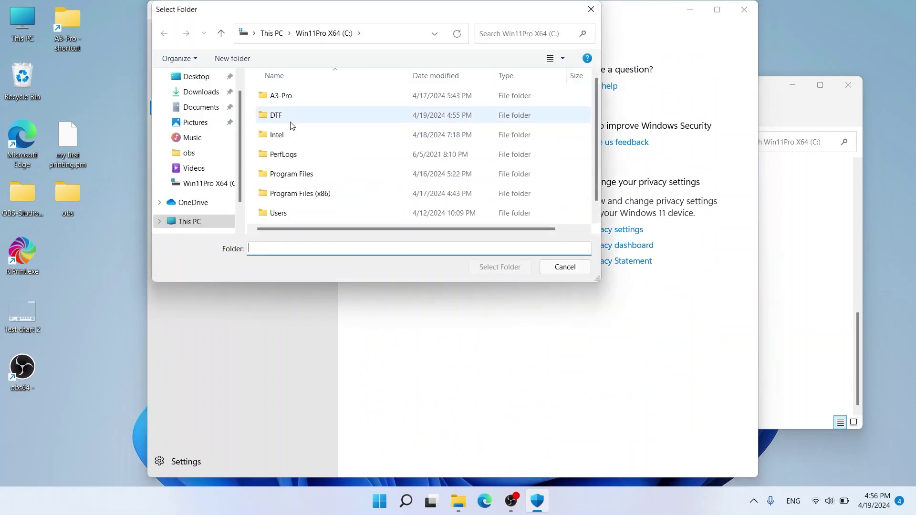
click(499, 267)
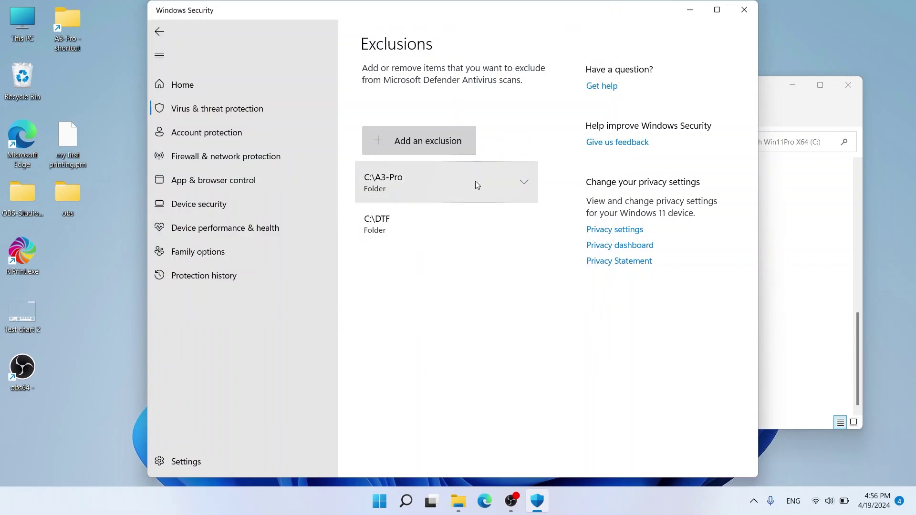
click(744, 10)
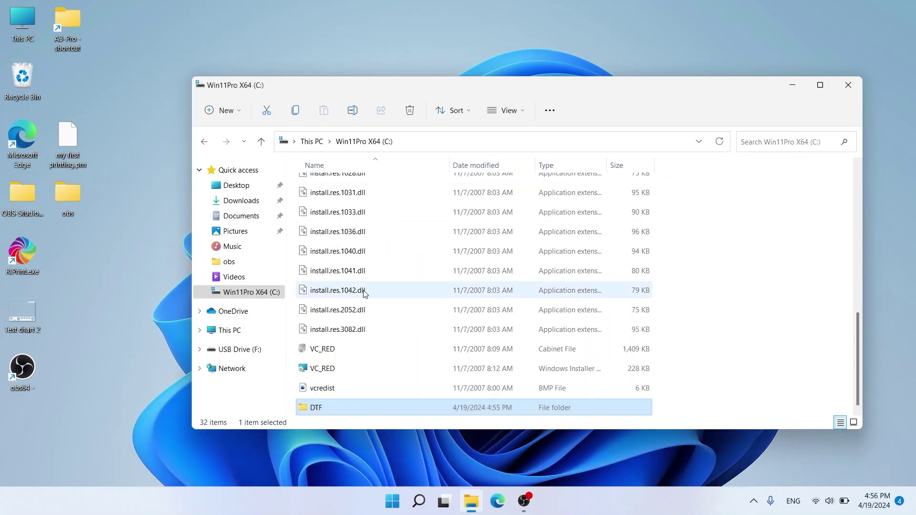
Copy all the folders from USB Drive (F:) into the DTF folder on the C drive
click(246, 353)
drag(688, 188, 542, 245)
right_click(550, 224)
click(591, 233)
click(438, 299)
click(244, 292)
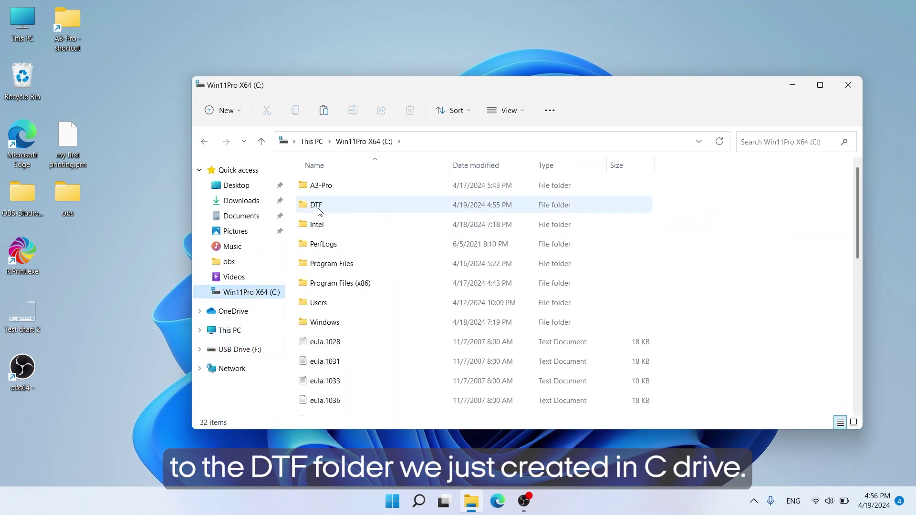
double_click(319, 209)
right_click(338, 226)
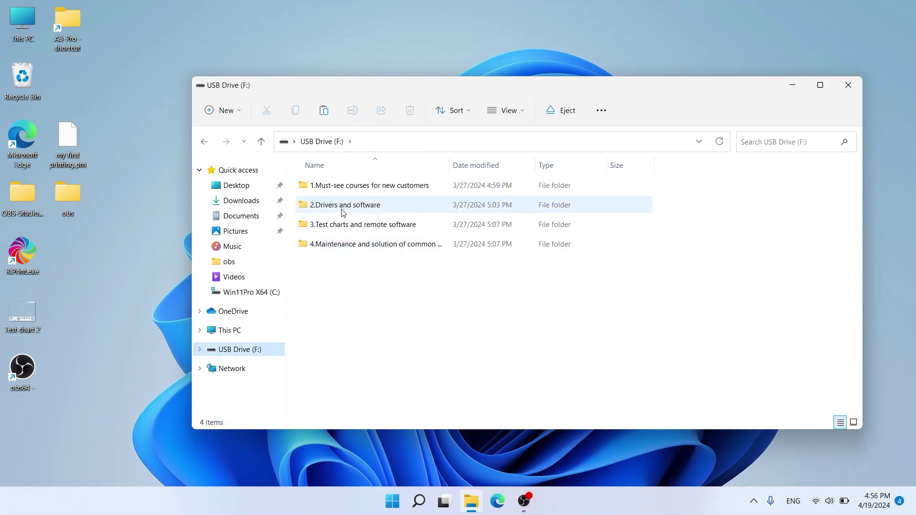
Run the PRO RIP V2.5.0.03282024-x64 installer from the USB drive's 2.Drivers and software folder and start the installation
double_click(340, 209)
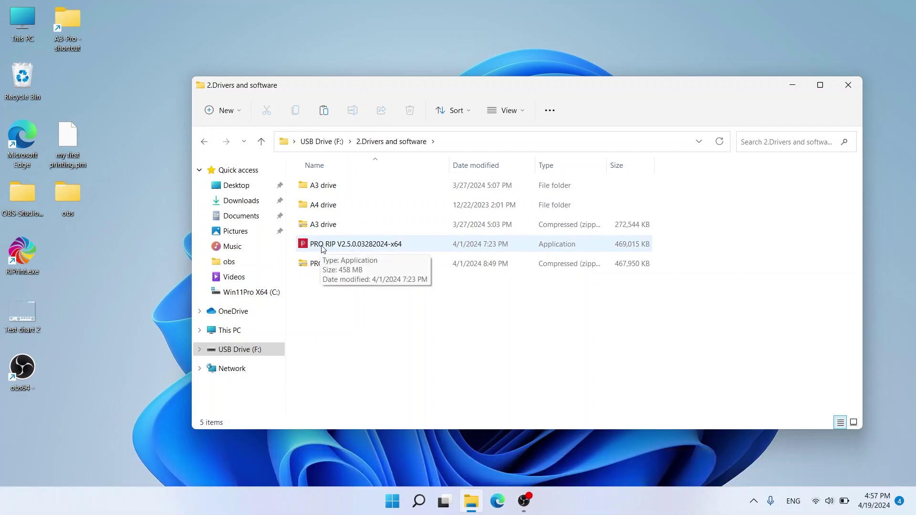
right_click(328, 244)
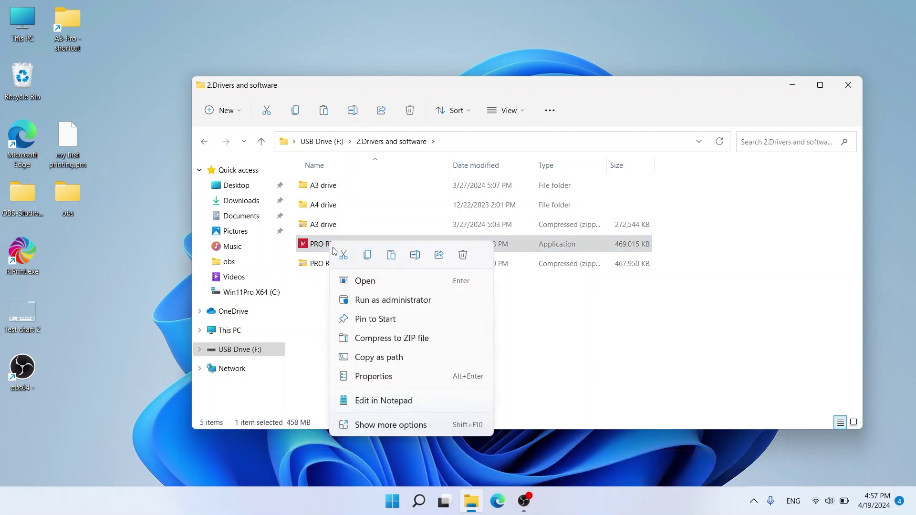
click(358, 282)
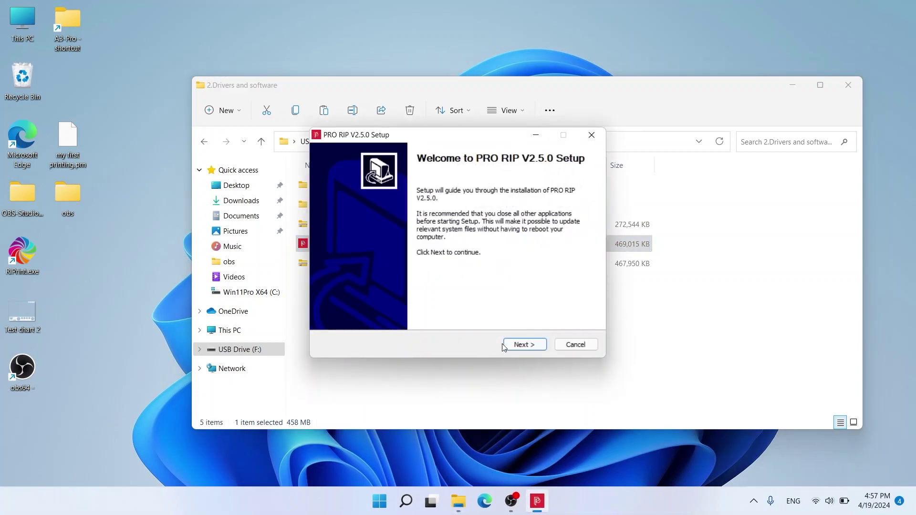
click(518, 348)
click(518, 345)
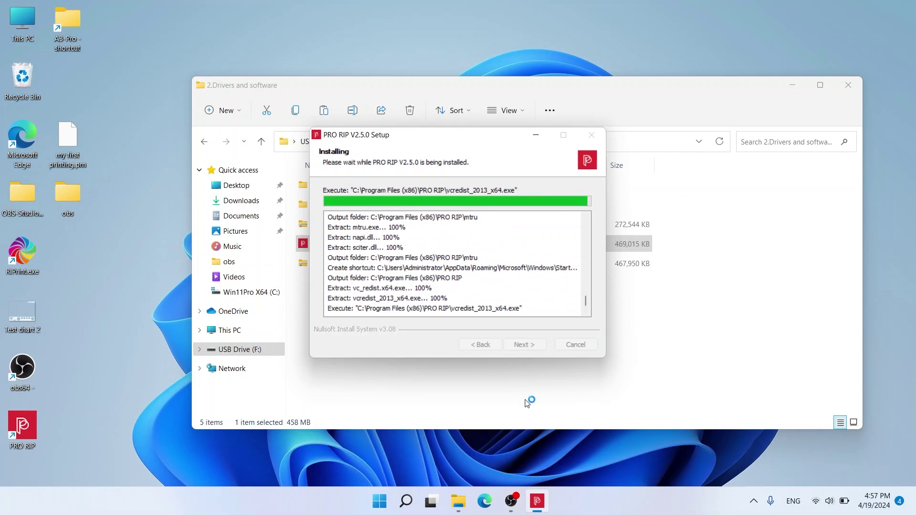
Repair the Visual C++ redistributables, dismiss the 2015-2022 redistributable setup and finish the PRO RIP installation with the program set to run
click(469, 303)
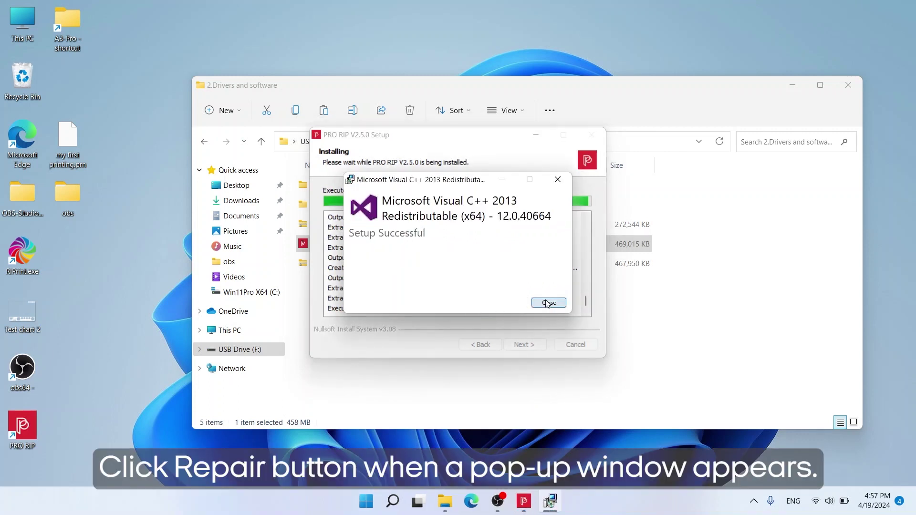
click(548, 303)
click(472, 319)
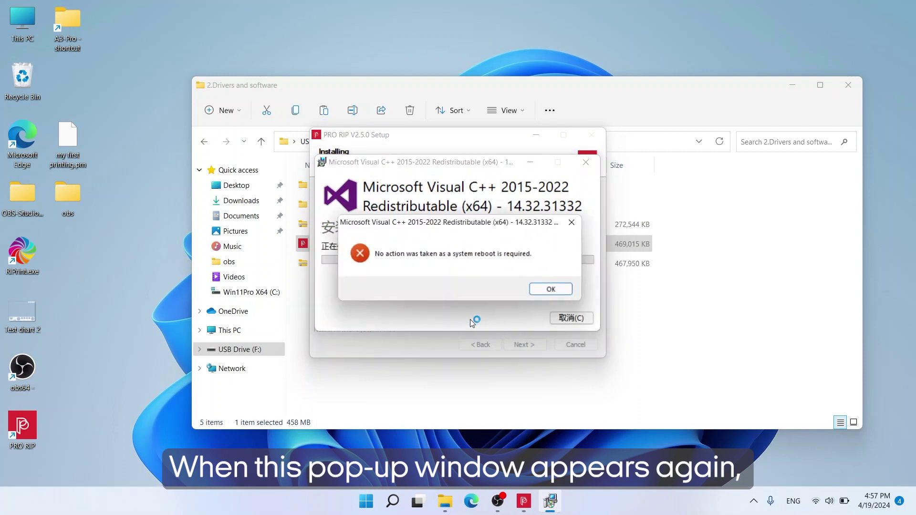
click(545, 289)
click(571, 318)
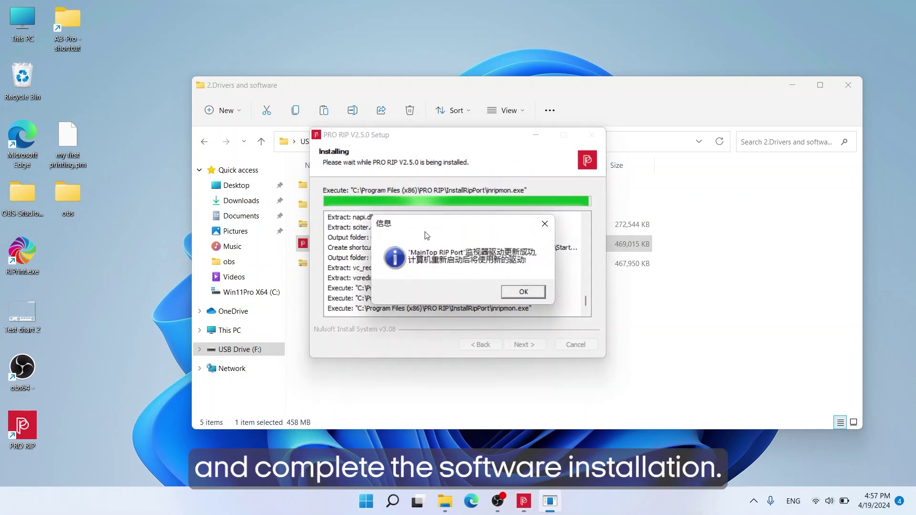
click(523, 292)
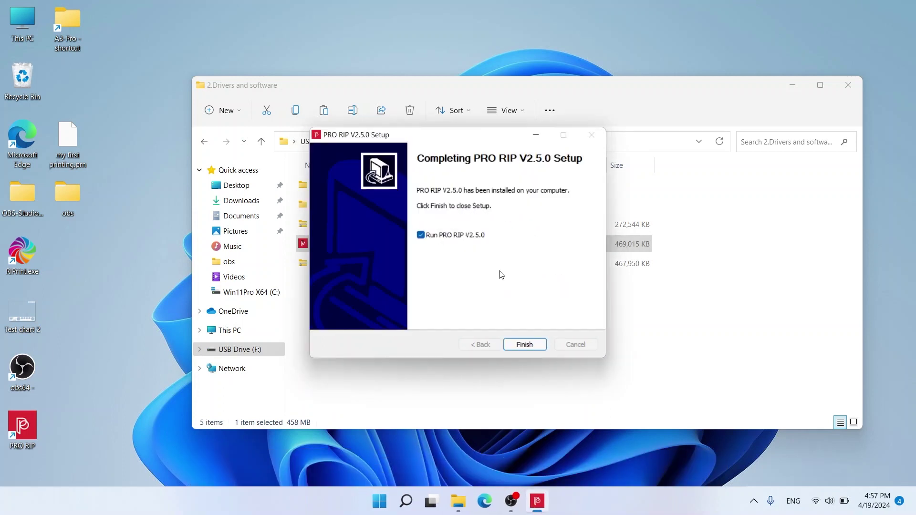
click(530, 344)
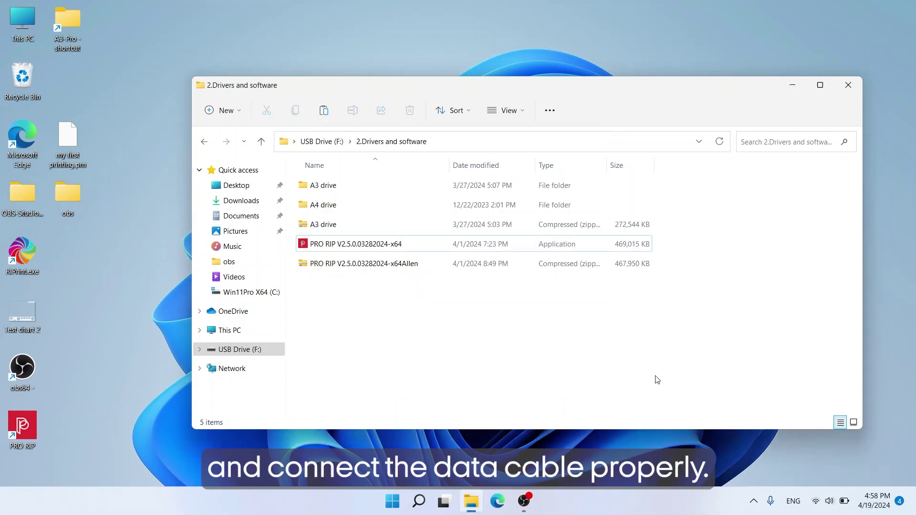
Launch the epson-l800_drv_x64 application from the A4 drive 64 bit folder inside A4 drive
double_click(323, 205)
double_click(323, 187)
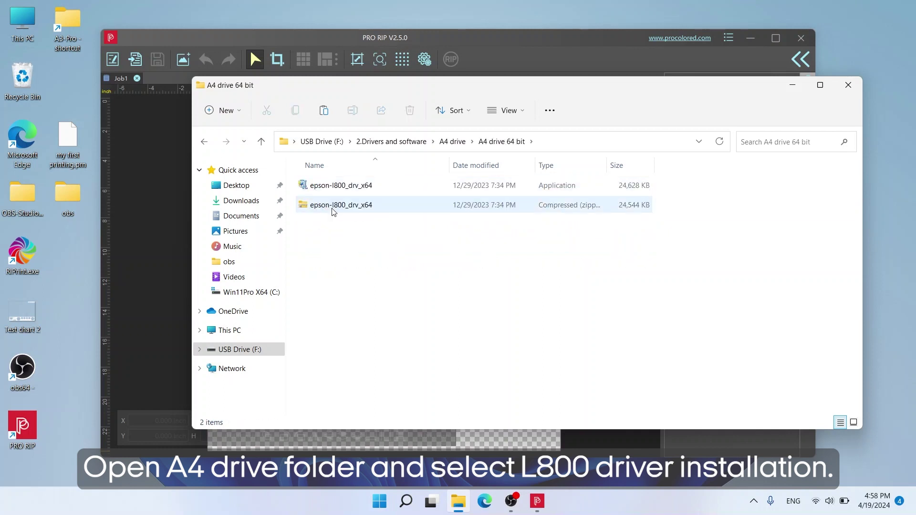
click(324, 190)
right_click(327, 191)
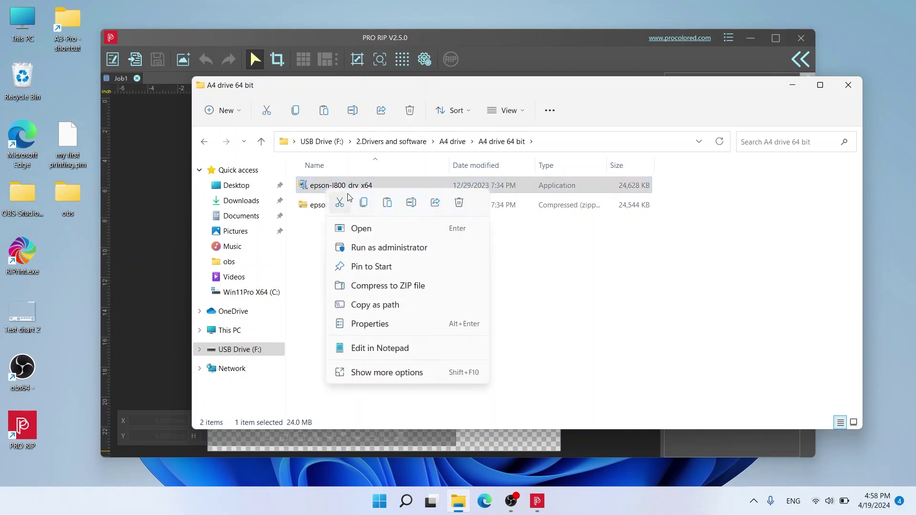
click(354, 229)
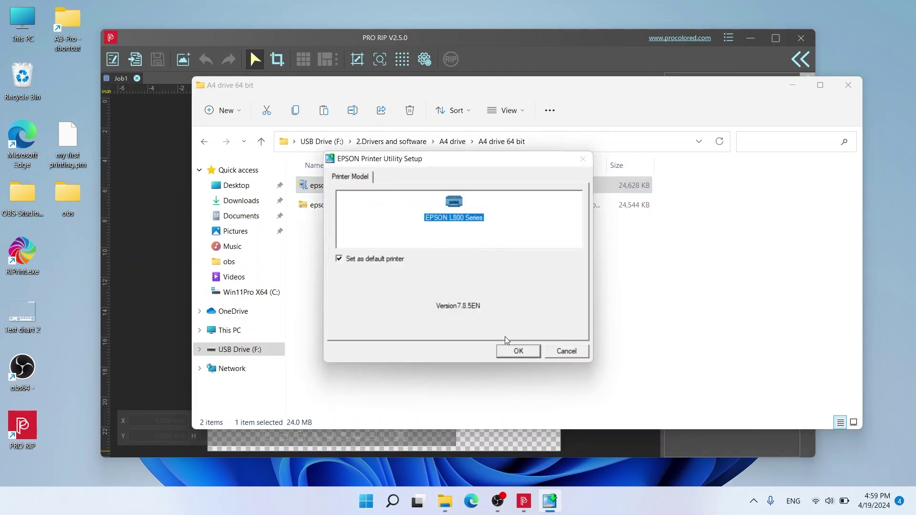
Install the EPSON L800 Series driver as the default printer, trusting SEIKO EPSON Corporation software, and close the setup
click(519, 352)
click(492, 304)
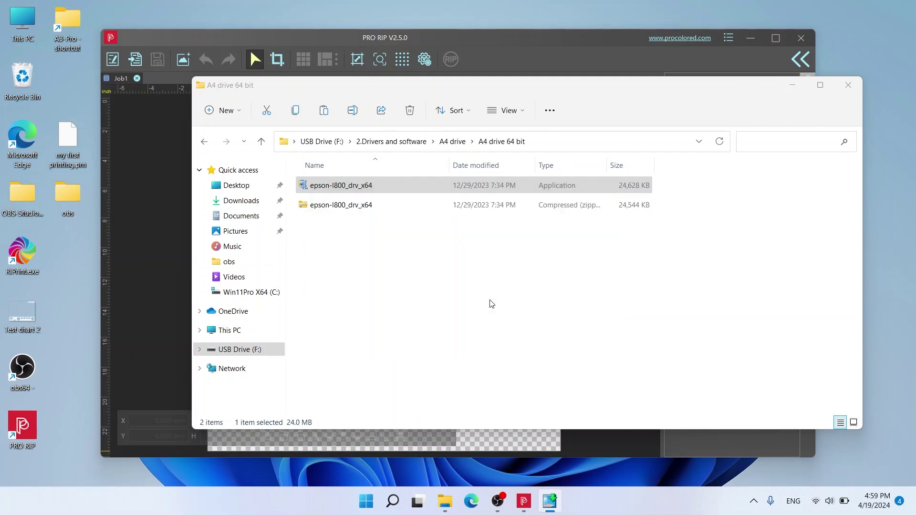
click(436, 364)
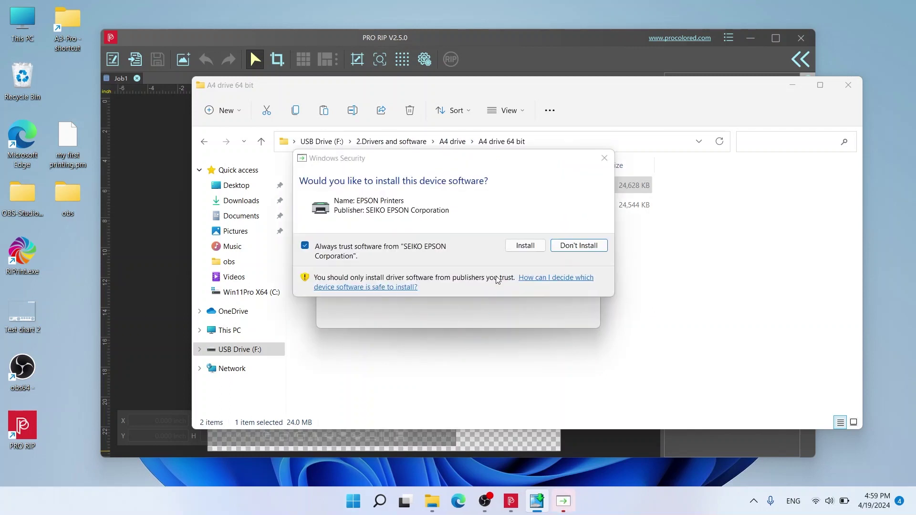
click(522, 245)
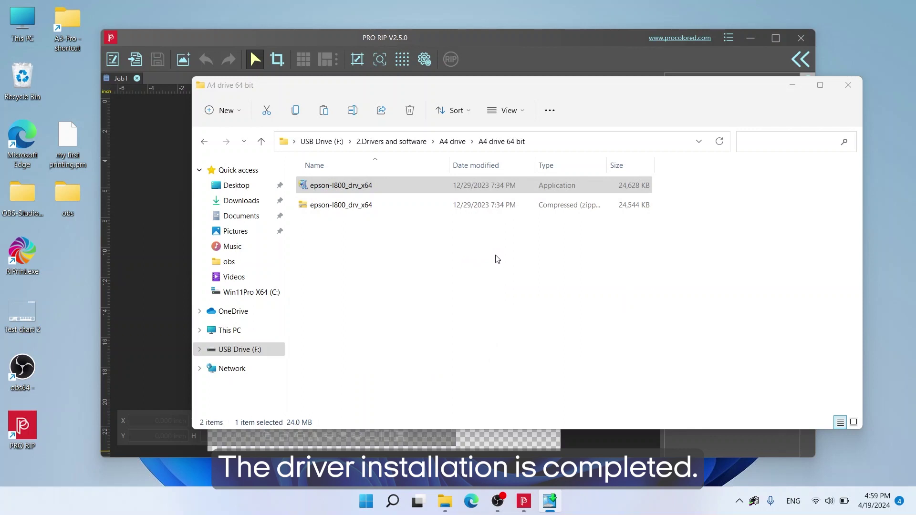
click(793, 85)
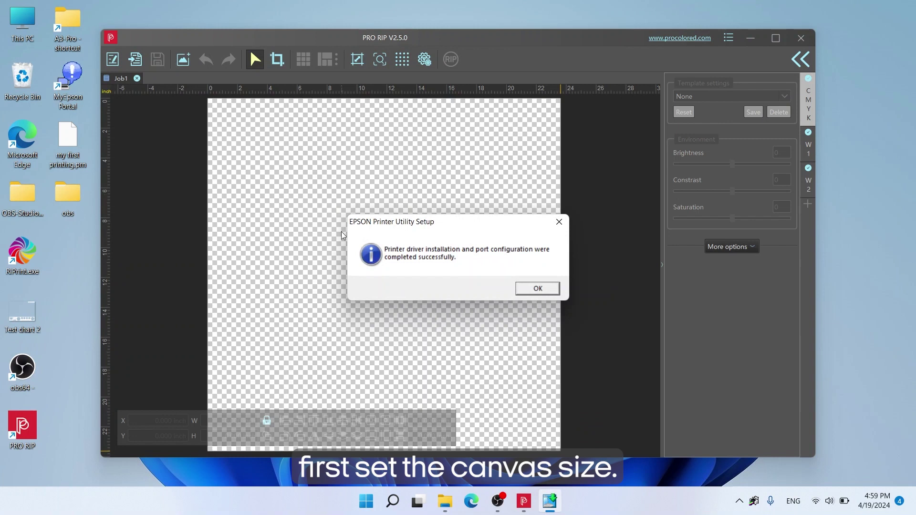
click(538, 289)
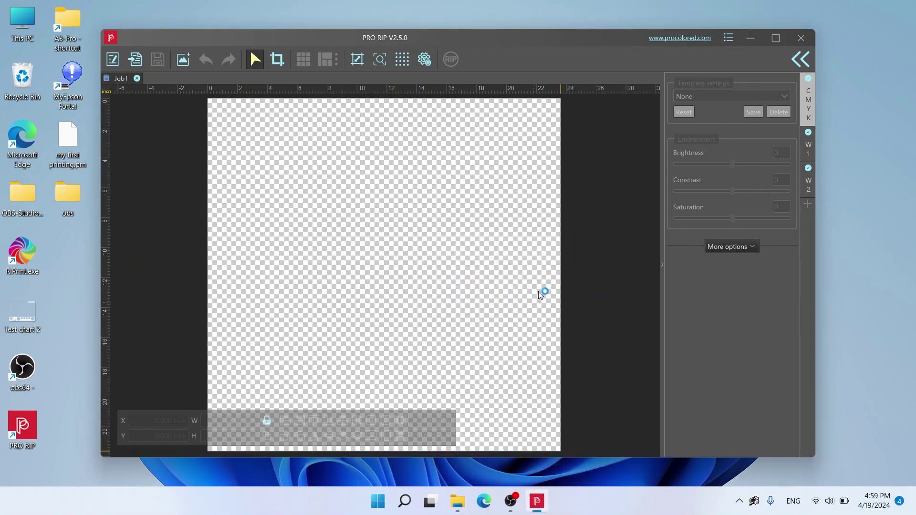
Set the PRO RIP canvas width to 8.6 inch and its height to just under 12 inch, and fit it in the view
click(358, 59)
click(445, 193)
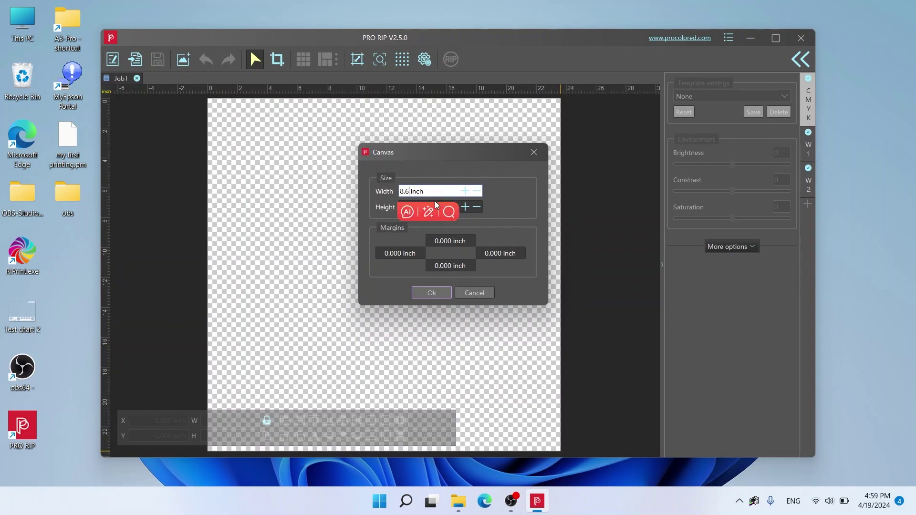
drag(438, 158, 457, 148)
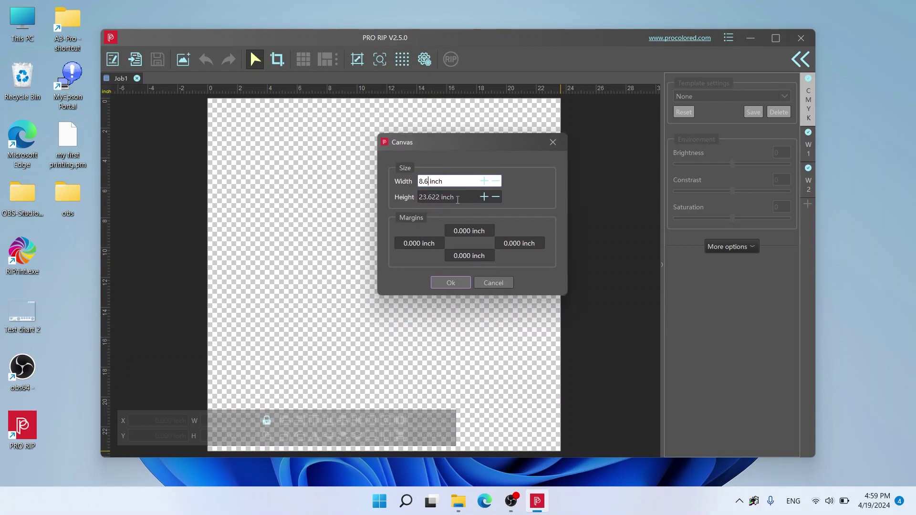
click(457, 200)
click(453, 197)
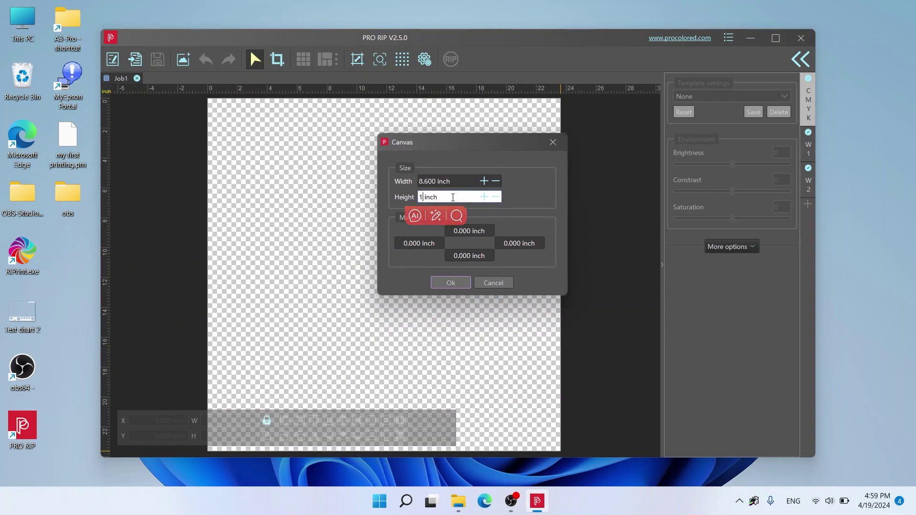
click(448, 282)
click(381, 64)
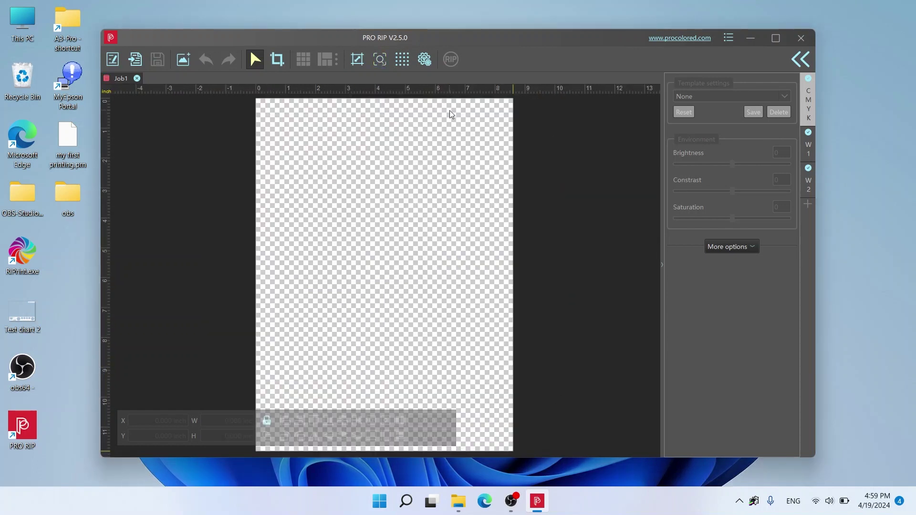
Set the device endpoint in the print job view to the selected printer EPSON L800 [USB001]
click(800, 60)
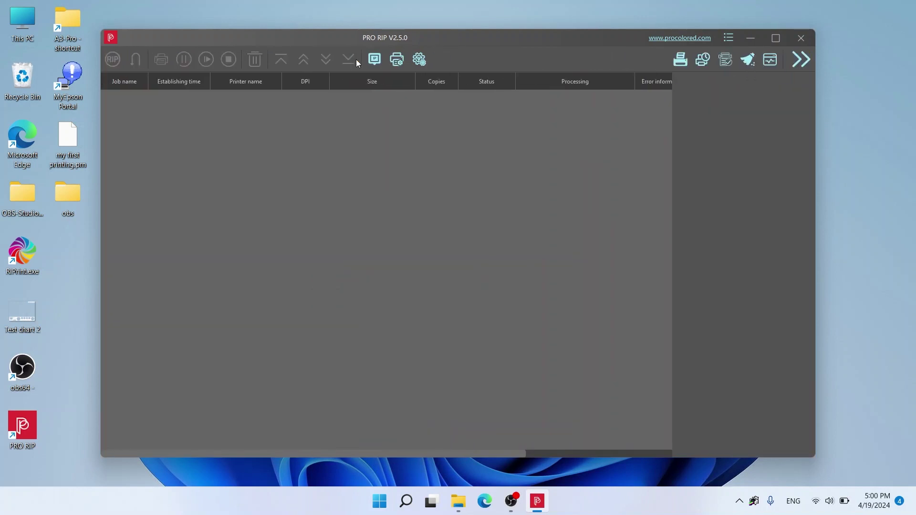
click(371, 58)
click(373, 240)
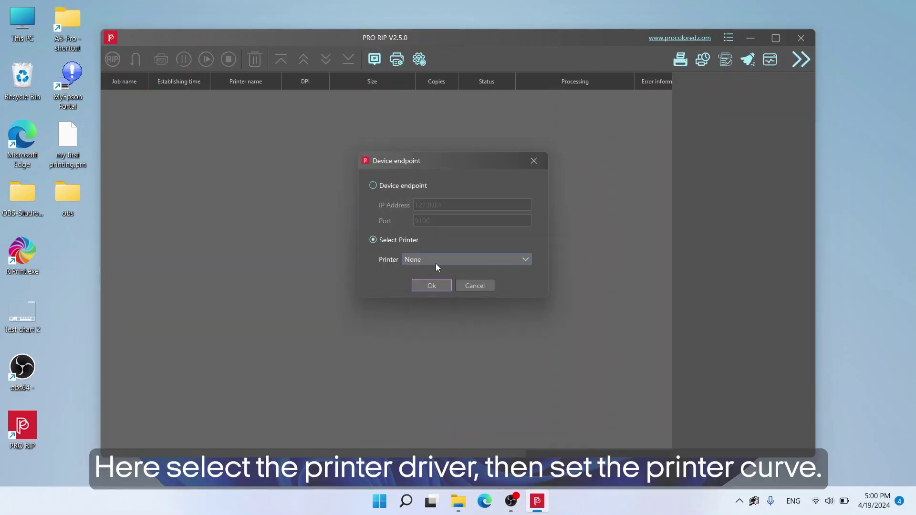
click(436, 263)
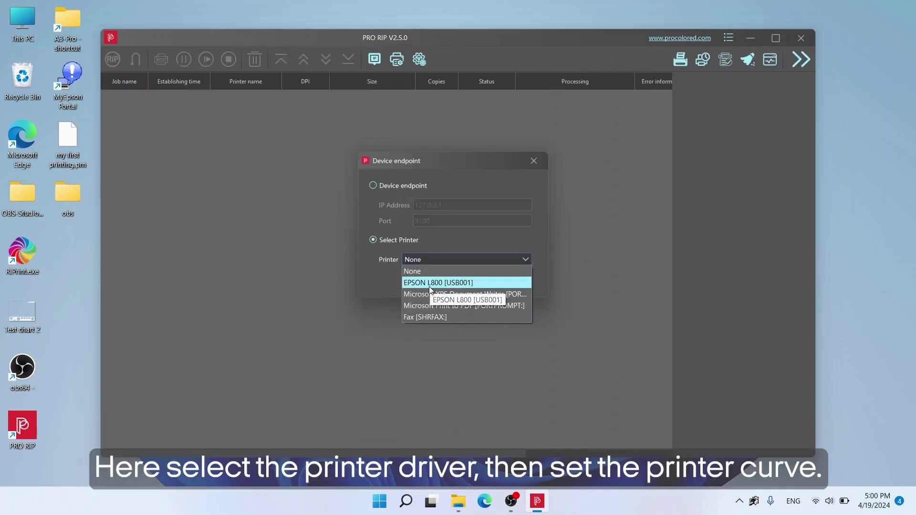
click(433, 283)
click(435, 285)
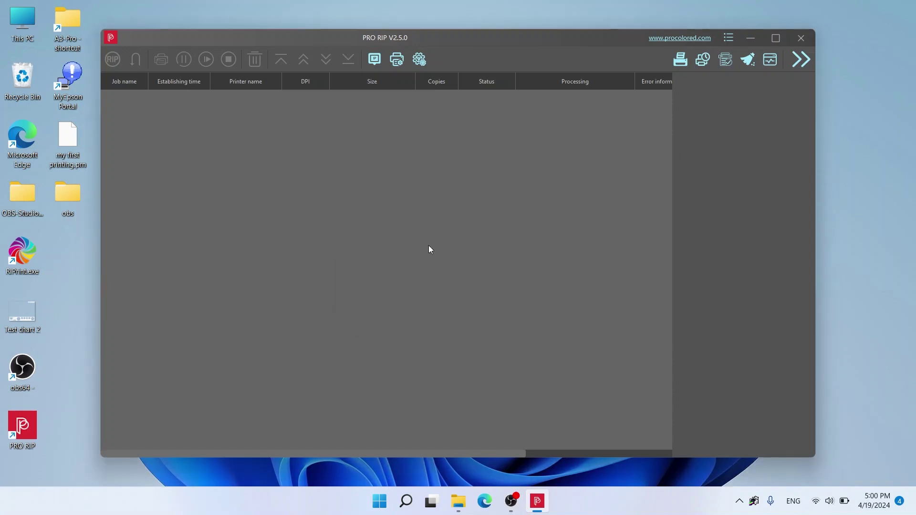
Make A4-DTF the default installed printer in Printer management and close the dialog
click(397, 59)
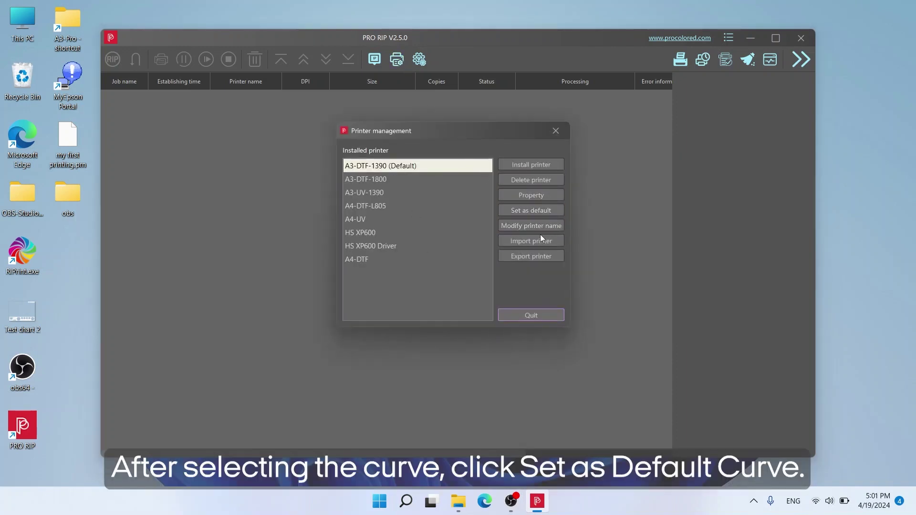
click(376, 259)
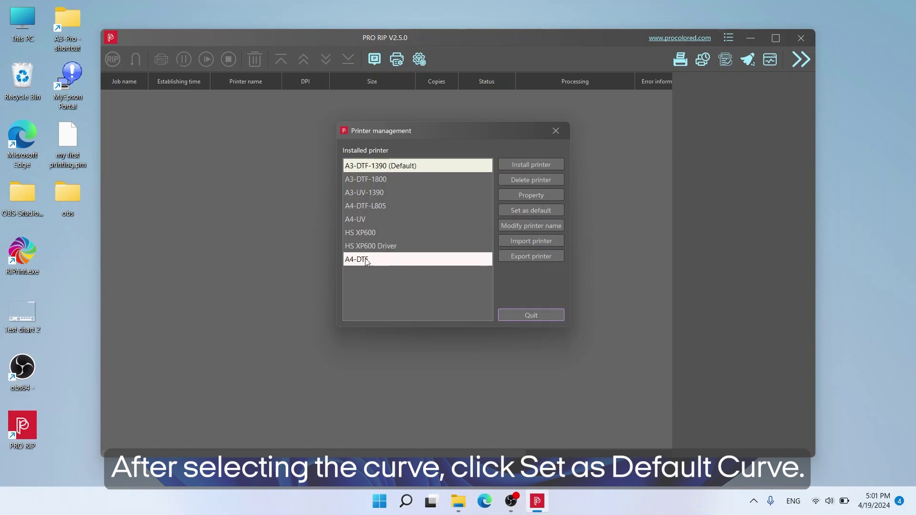
click(514, 213)
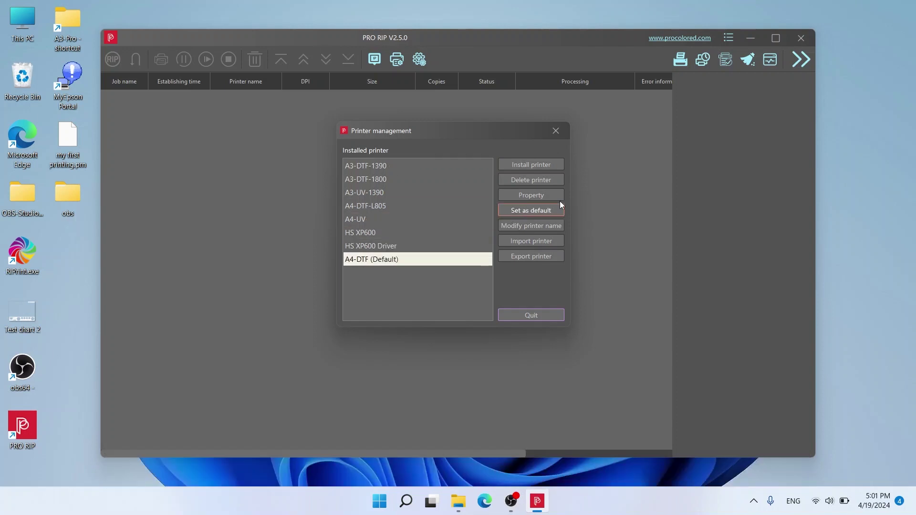
click(565, 133)
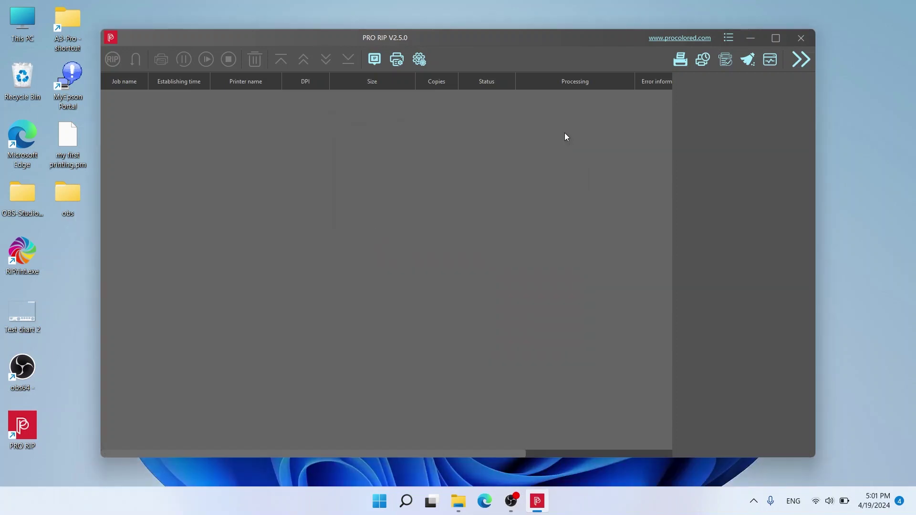
Check the EPSON L800 status and ink levels with EPSON Status Monitor 3, declining the Epson Notification Service, and close the monitor
right_click(422, 186)
click(473, 419)
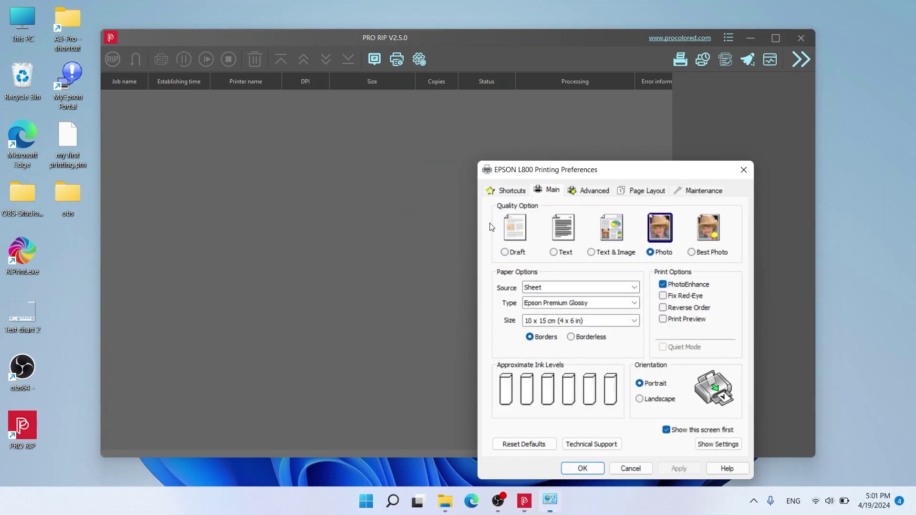
click(697, 192)
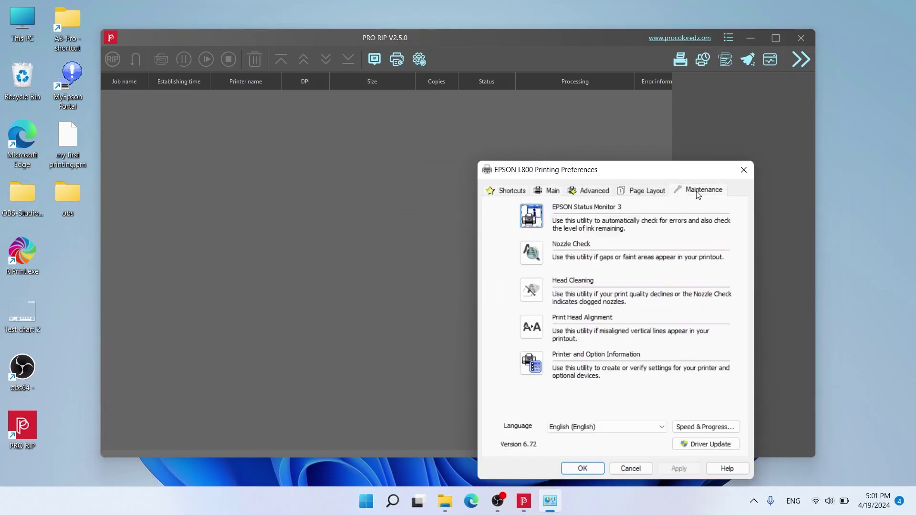
click(532, 215)
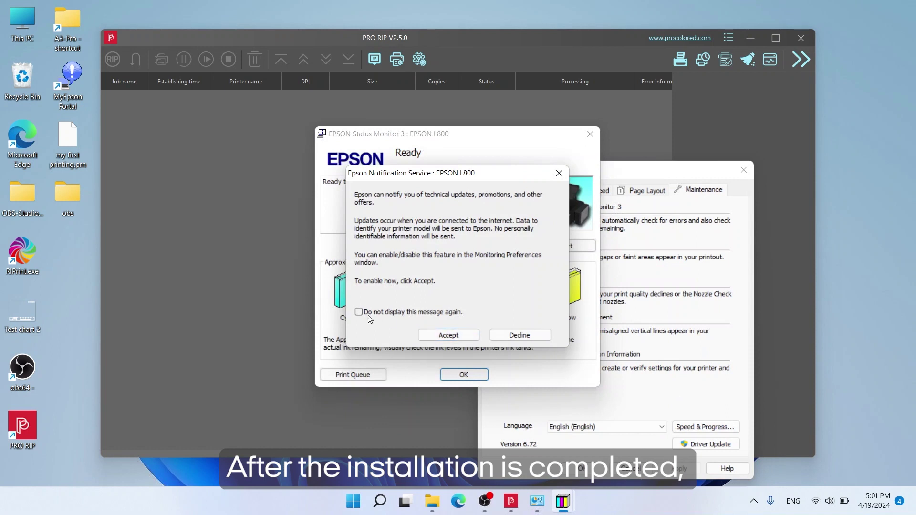
click(519, 336)
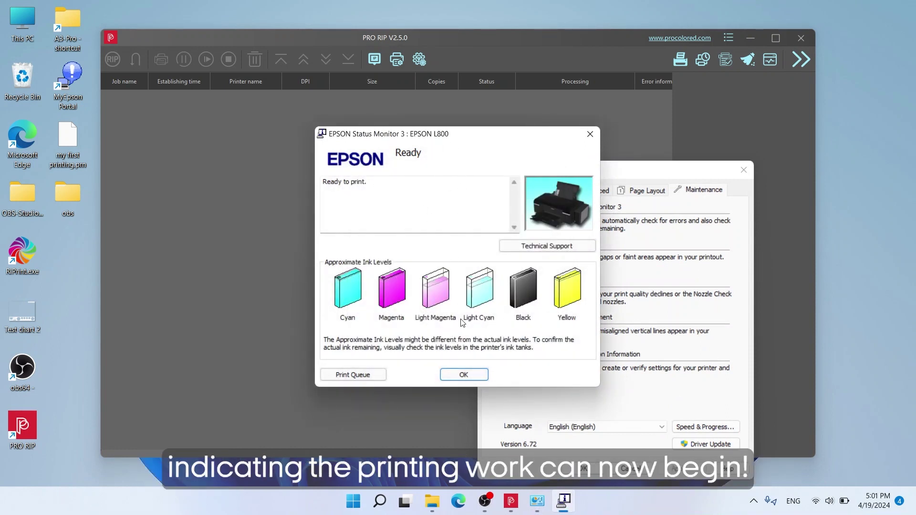
click(471, 378)
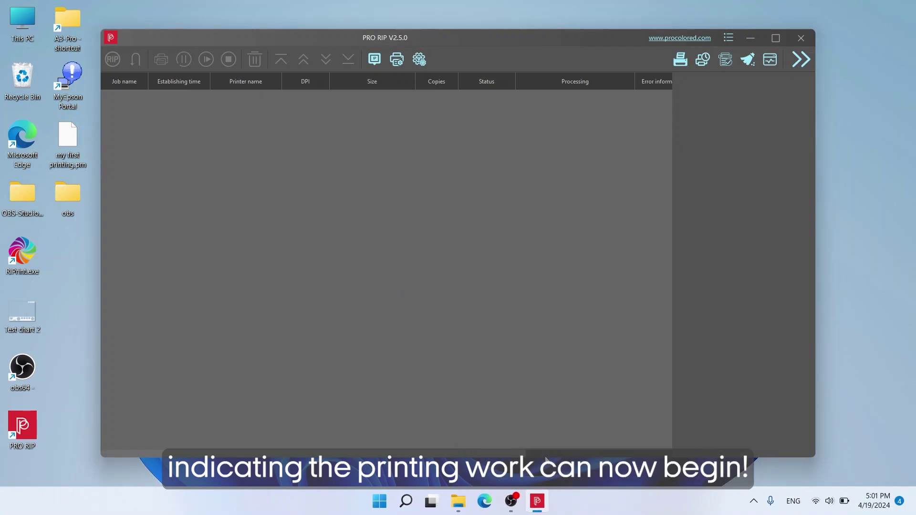